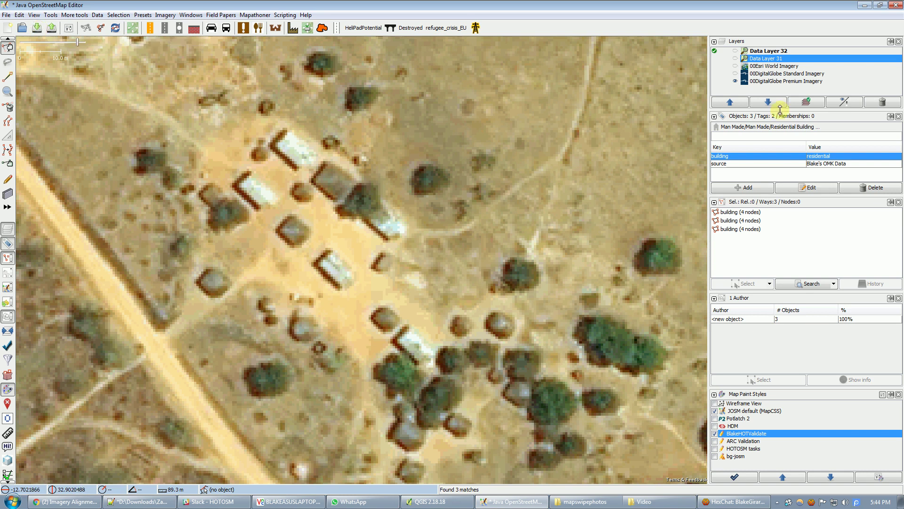
Show Data Layer 31's old building outlines over the imagery and make it the active layer
left_click(736, 61)
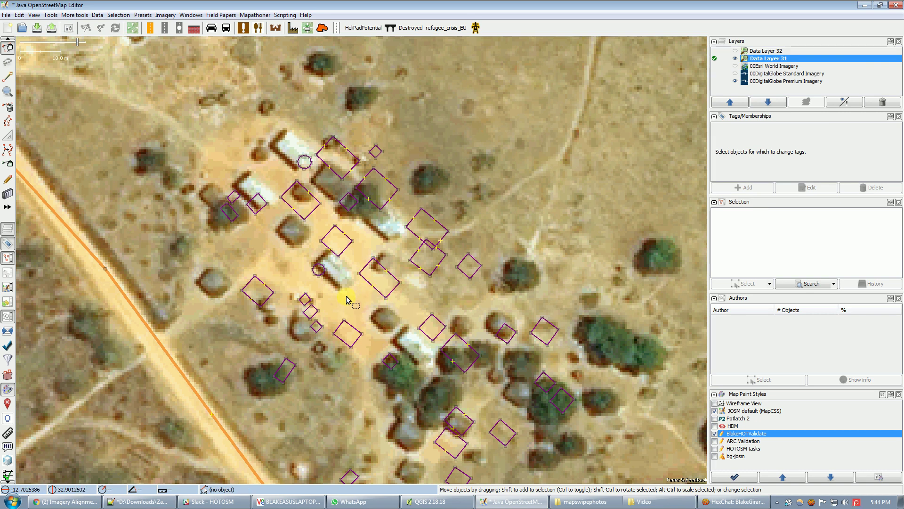
Offset the DigitalGlobe Premium Imagery to 10.57; -2.23 so the roofs match the outlines
left_click(133, 30)
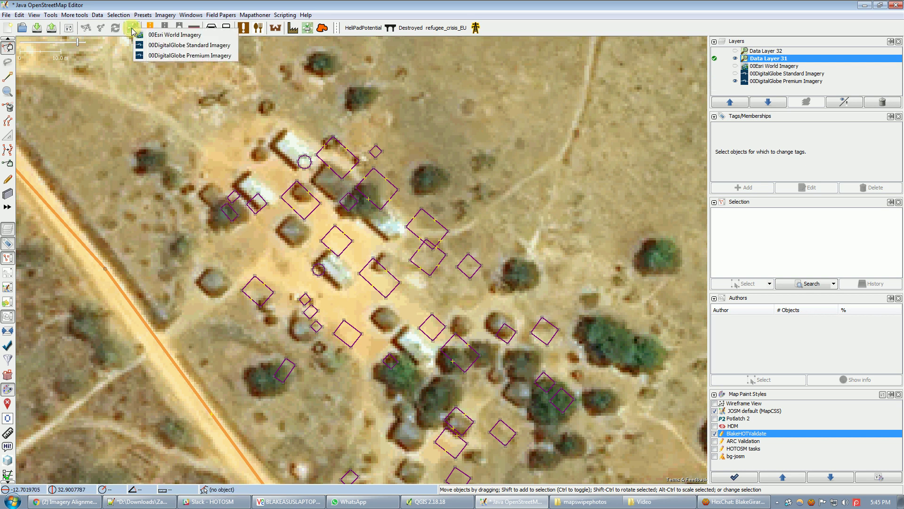
left_click(154, 55)
left_click_drag(441, 294, 483, 303)
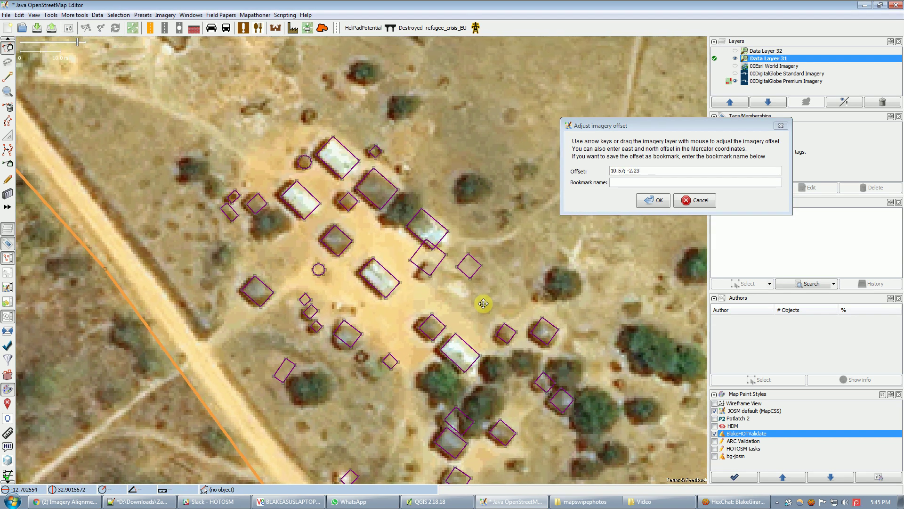
left_click(654, 200)
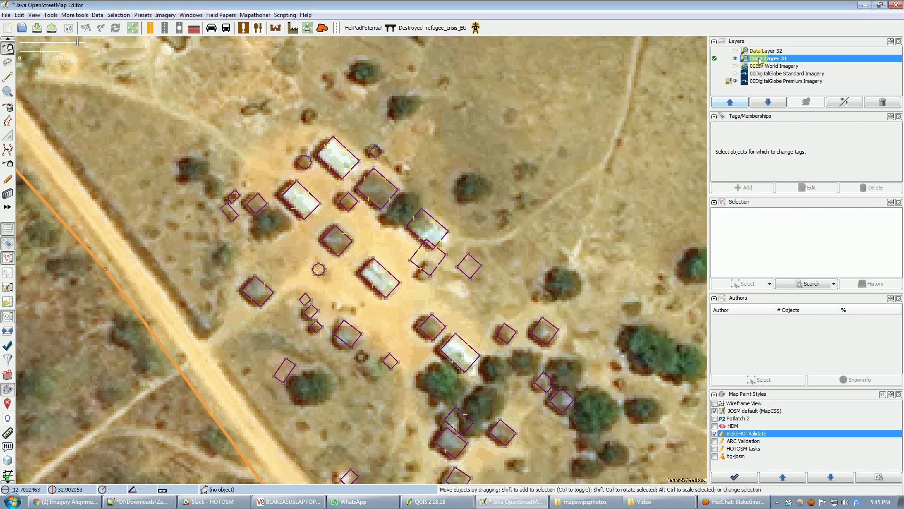
Show Data Layer 32 and make it active, then look through the Tools and Edit menus
left_click(735, 50)
left_click(716, 52)
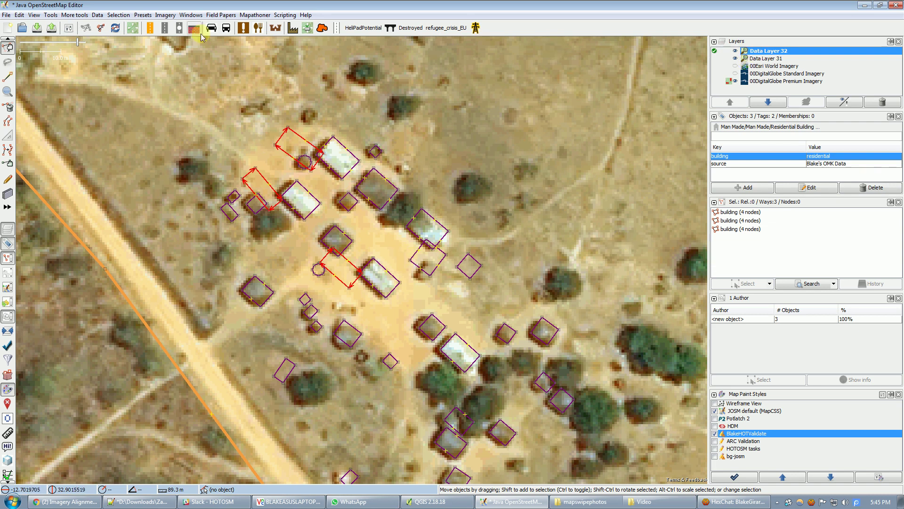
left_click(50, 15)
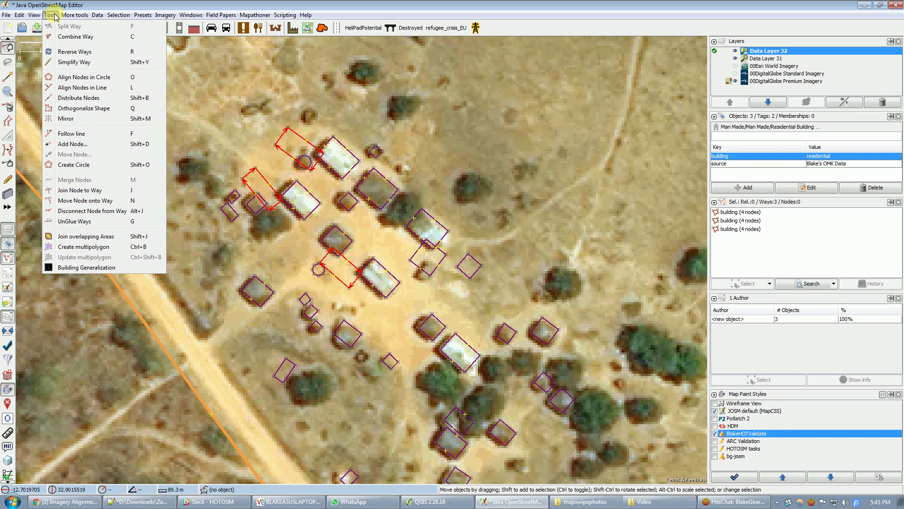
mouse_move(70, 17)
mouse_move(23, 16)
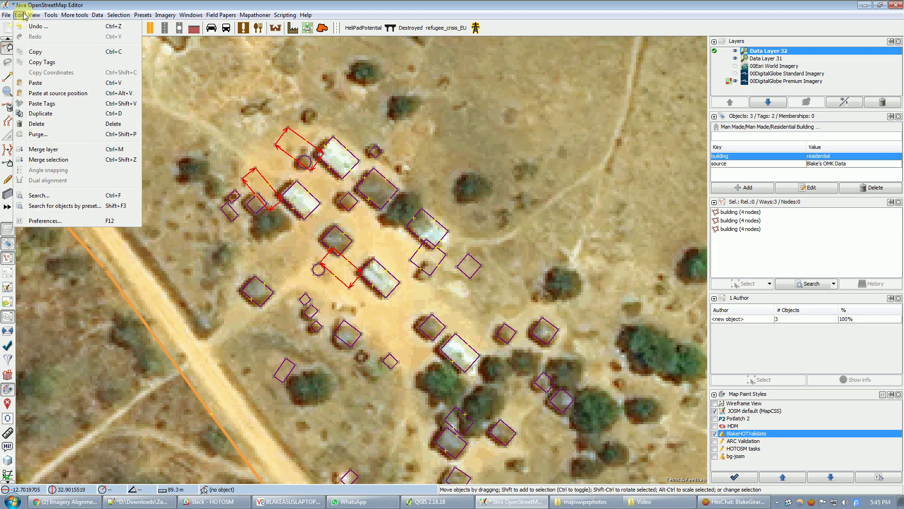
Merge Data Layer 32 into Data Layer 31 as the target layer
left_click(64, 154)
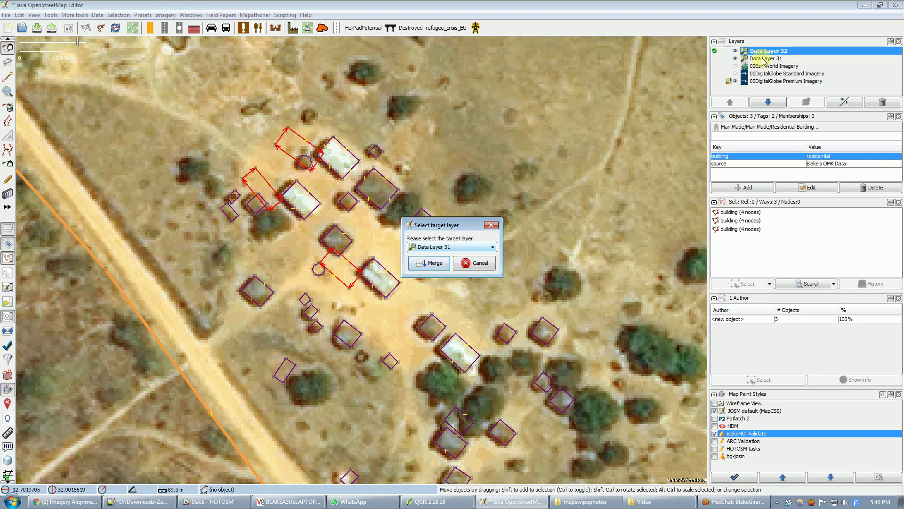
left_click(443, 259)
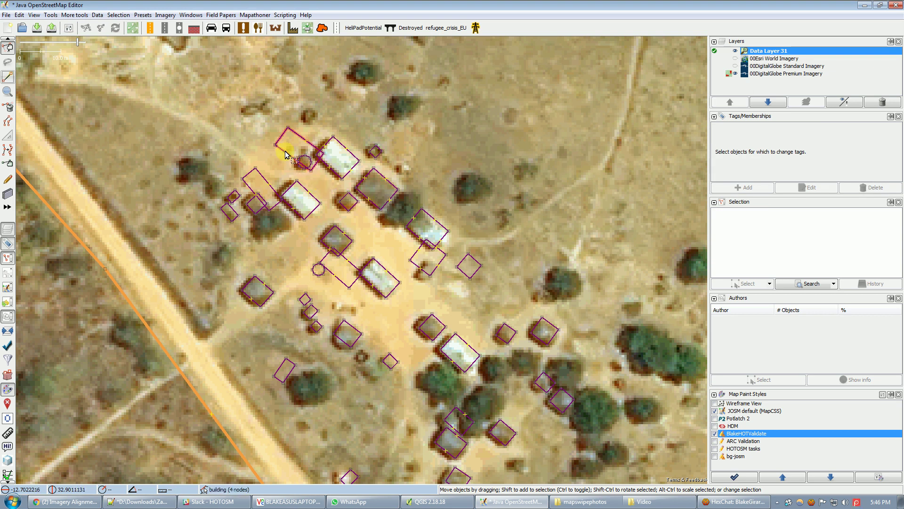
Inspect the traced and old buildings, including the old central one and the one at the cluster top
left_click(263, 183)
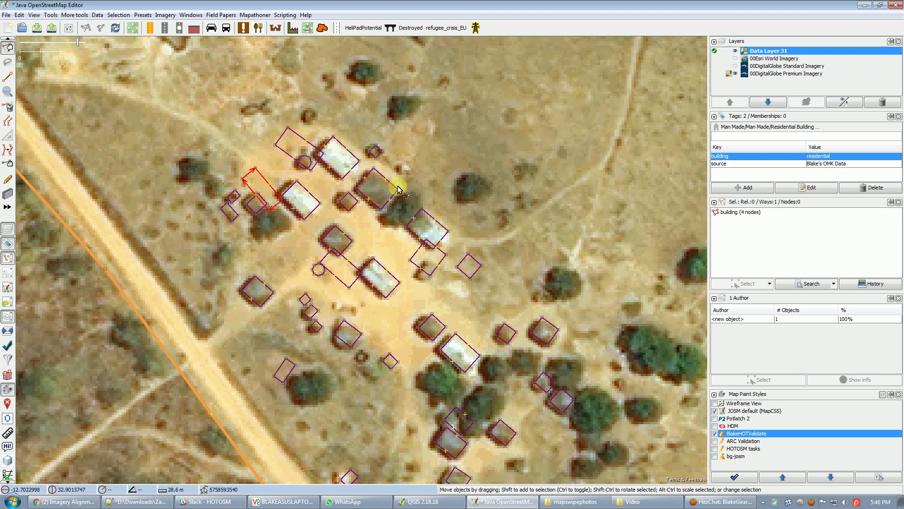
left_click(283, 148)
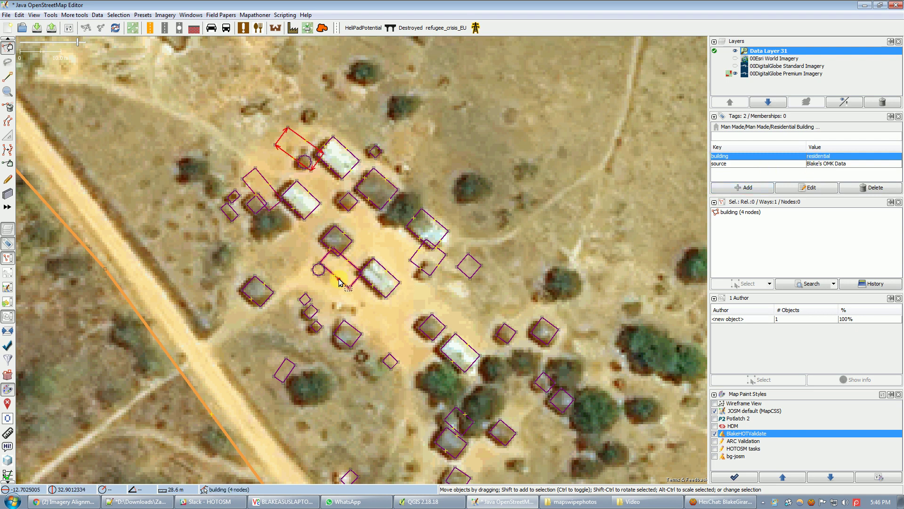
left_click(380, 267)
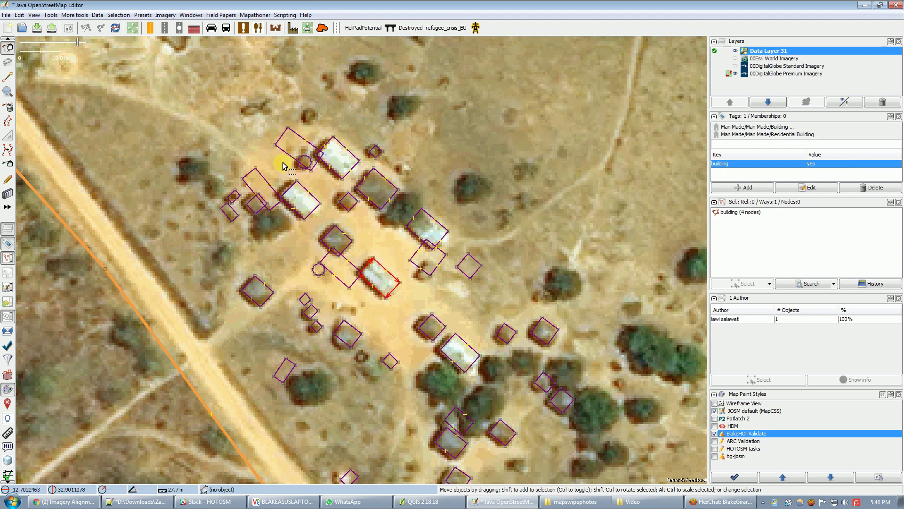
left_click(344, 149)
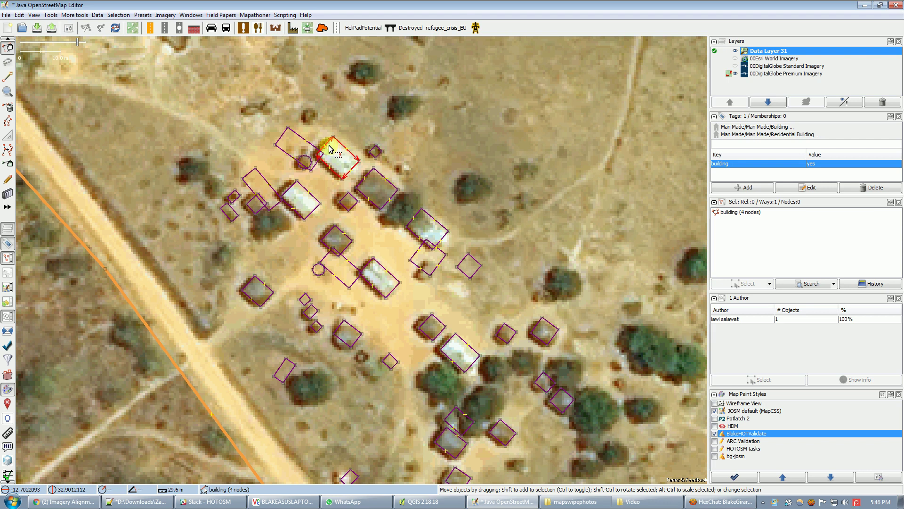
Copy the overlapping new building's tags and paste them onto the old building east of it
left_click(281, 150)
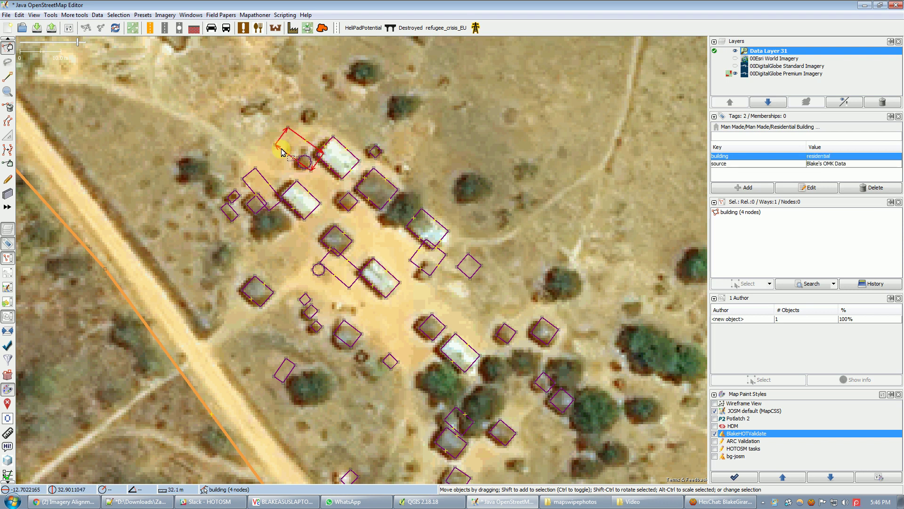
left_click(19, 15)
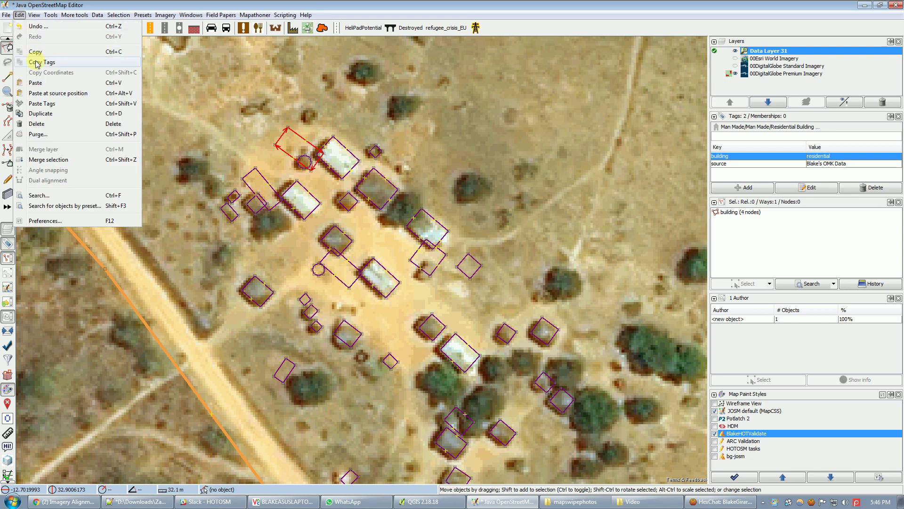
left_click(144, 86)
key("ctrl+shift+period")
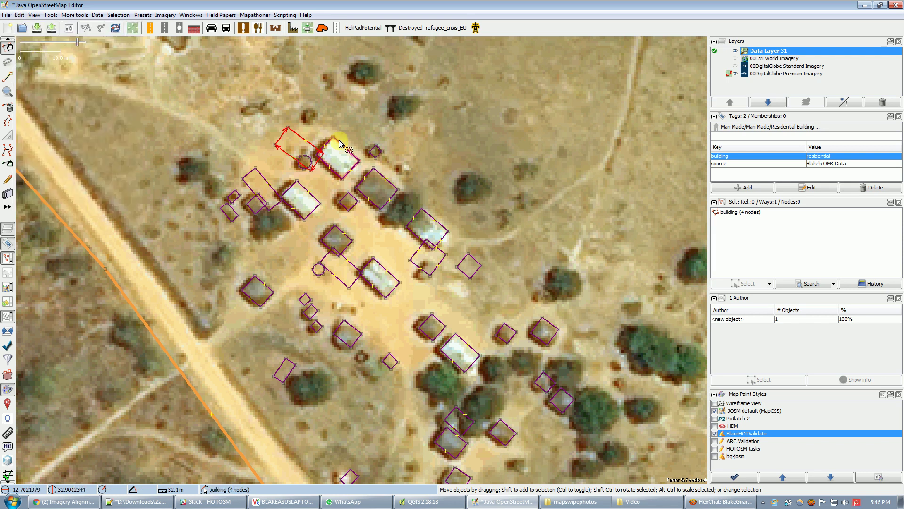
left_click(20, 16)
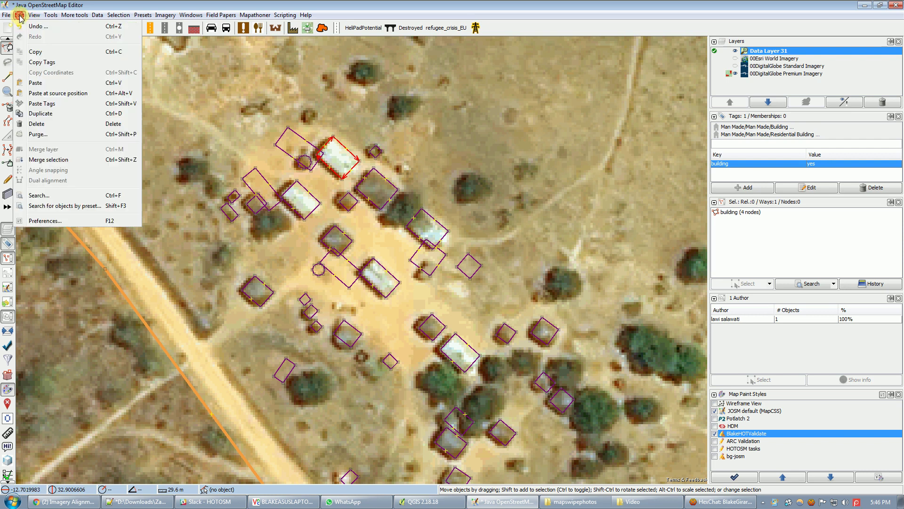
left_click(59, 104)
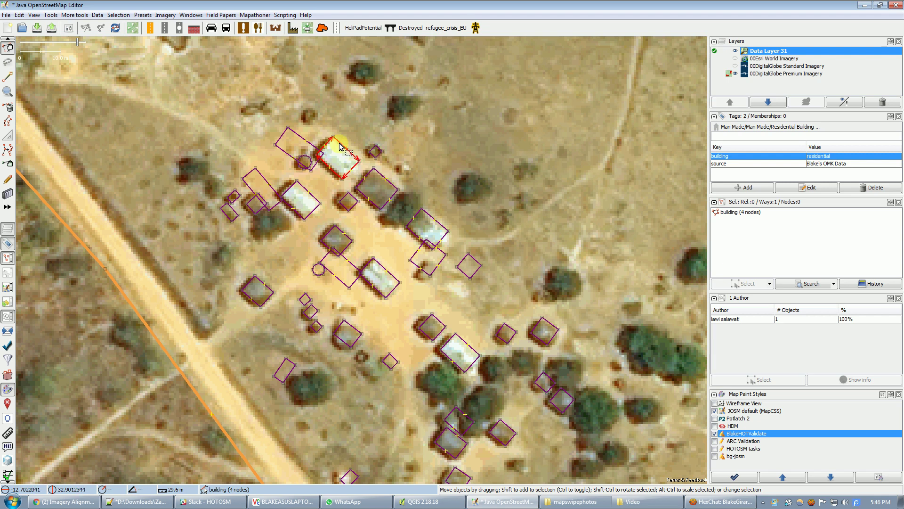
Delete the redundant neighbouring traced building and select the upper-left new traced outline
left_click(295, 134)
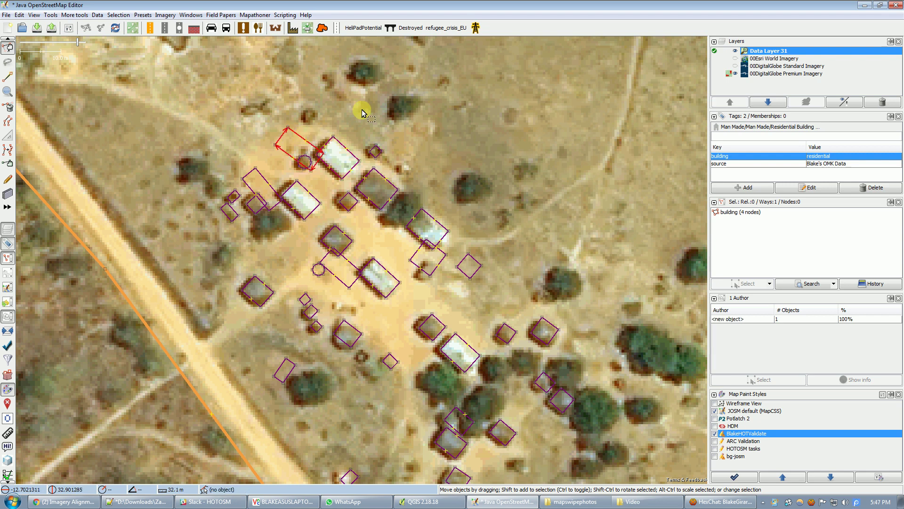
key("Delete")
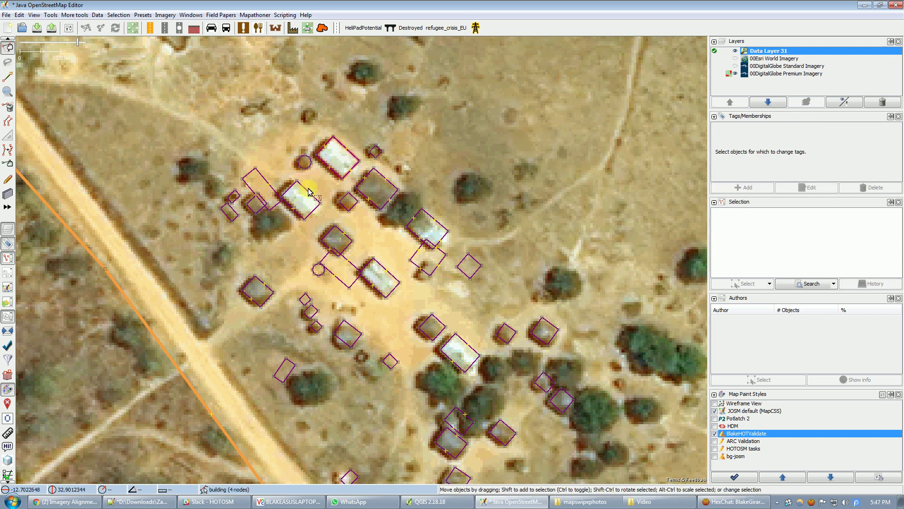
left_click(243, 173)
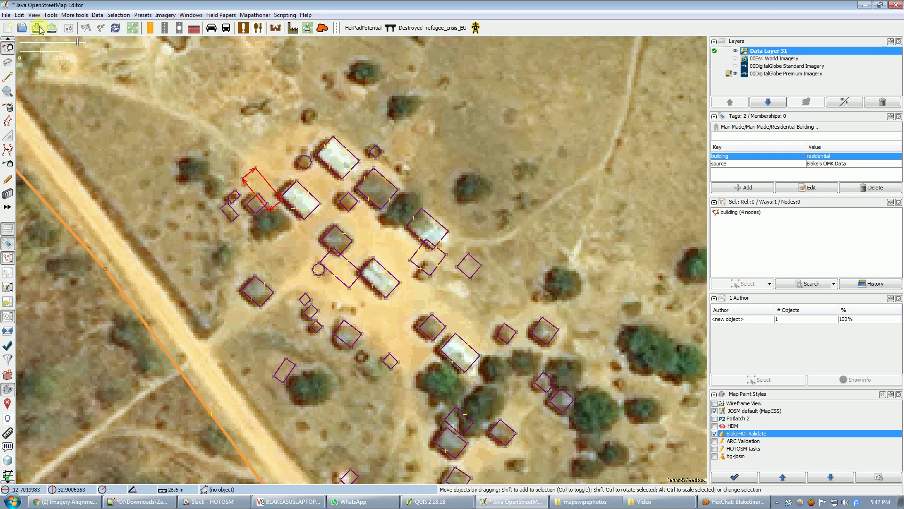
left_click(19, 15)
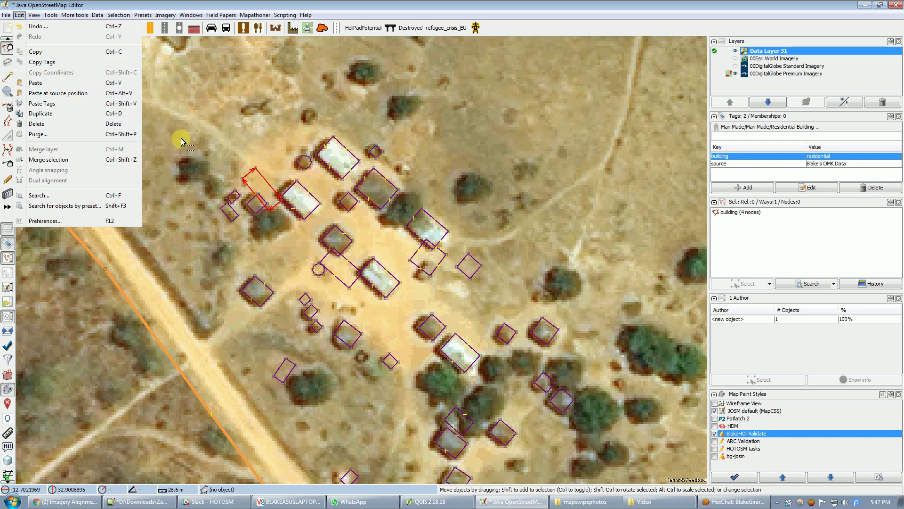
left_click(239, 137)
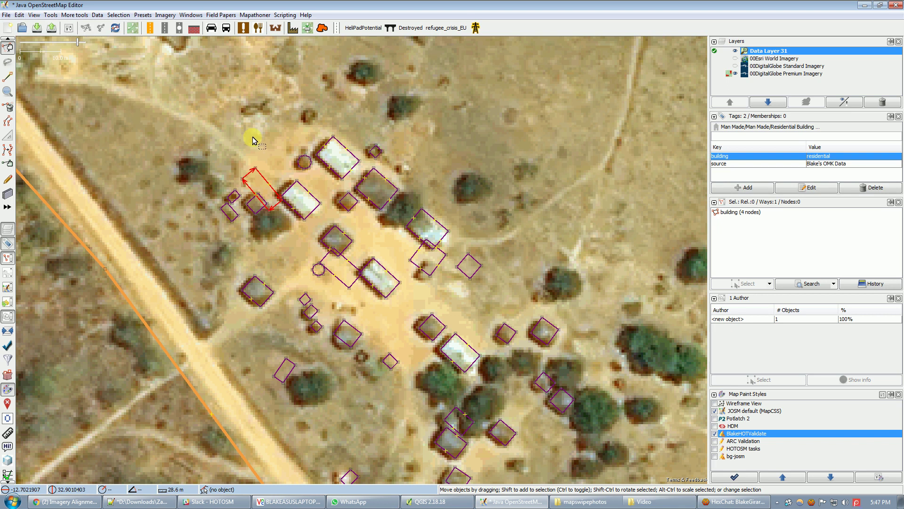
Select the old misaligned building on the white roof together with the new traced outline
left_click(314, 210)
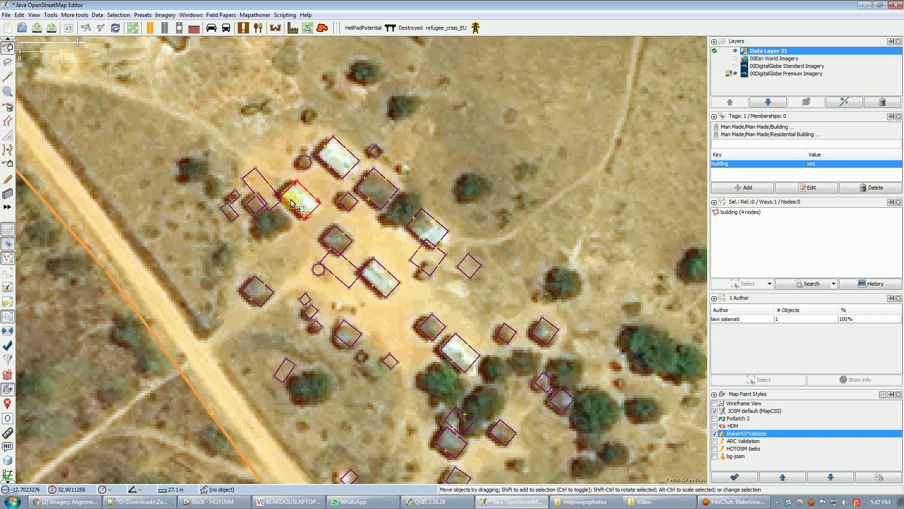
left_click(265, 180, "shift")
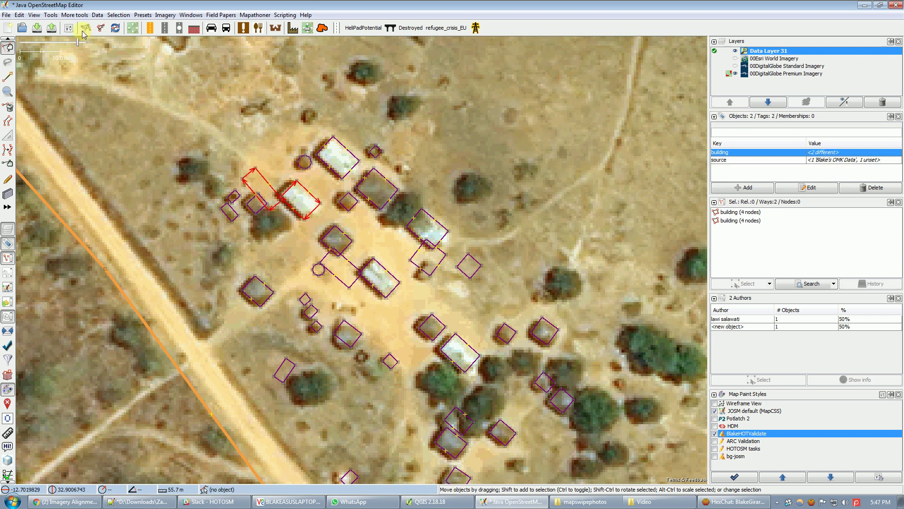
left_click(73, 16)
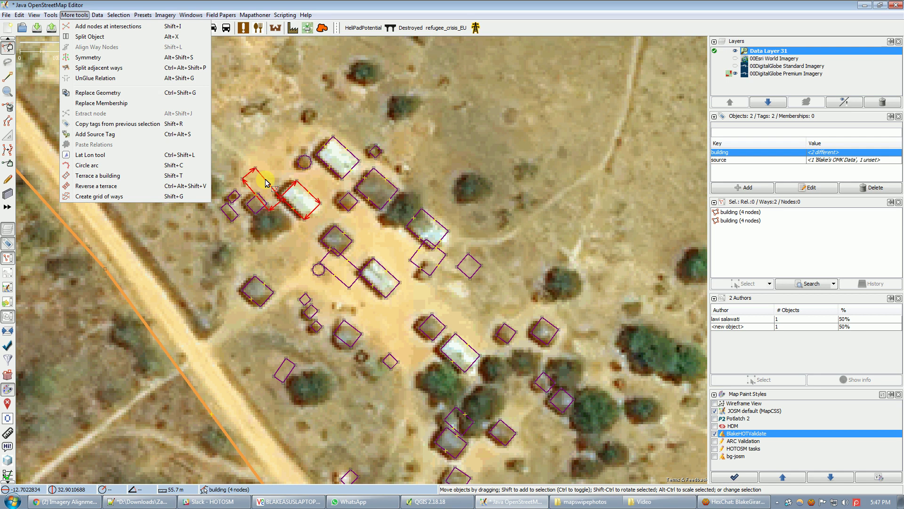
Replace the old building's geometry with the new outline, keeping building=residential, and drag it onto the white roof
left_click(162, 94)
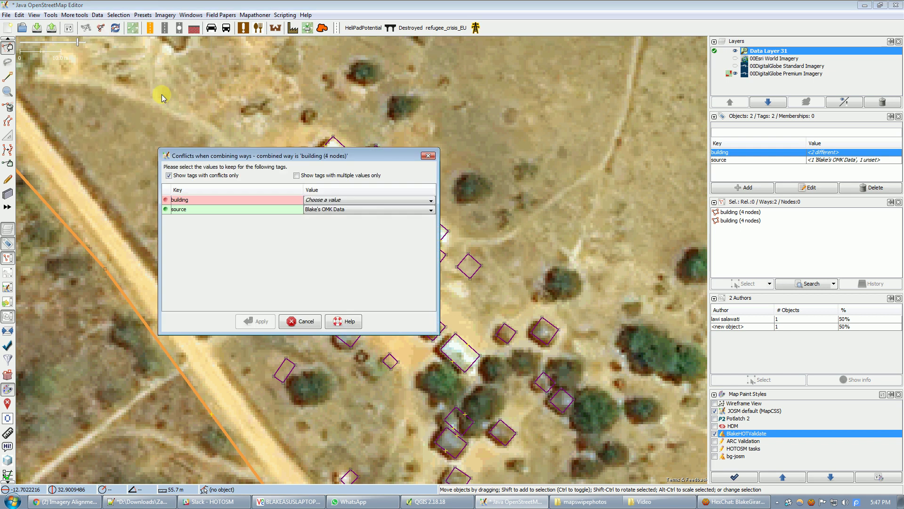
left_click(356, 202)
left_click(356, 215)
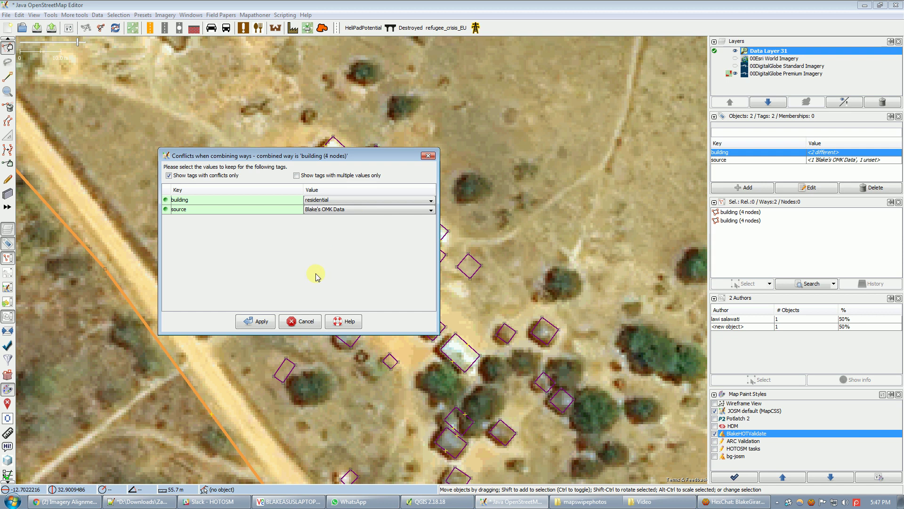
left_click(259, 321)
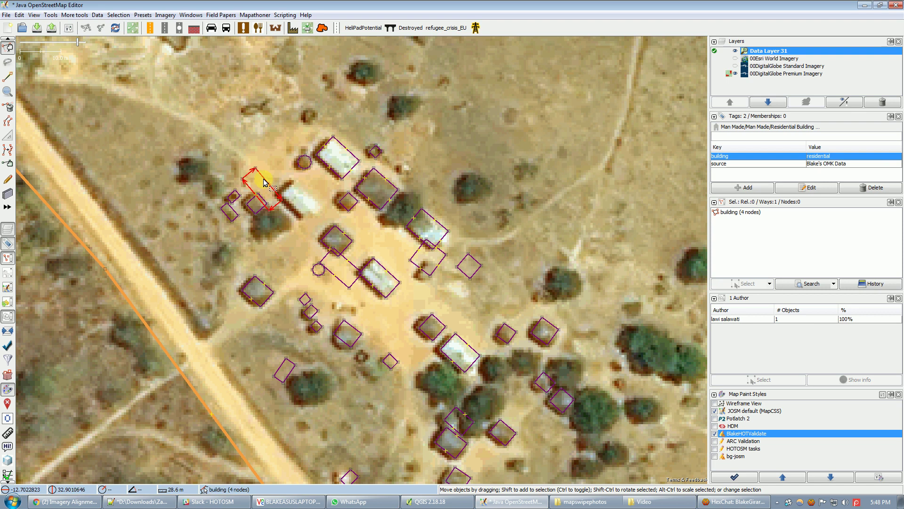
left_click_drag(263, 181, 301, 191)
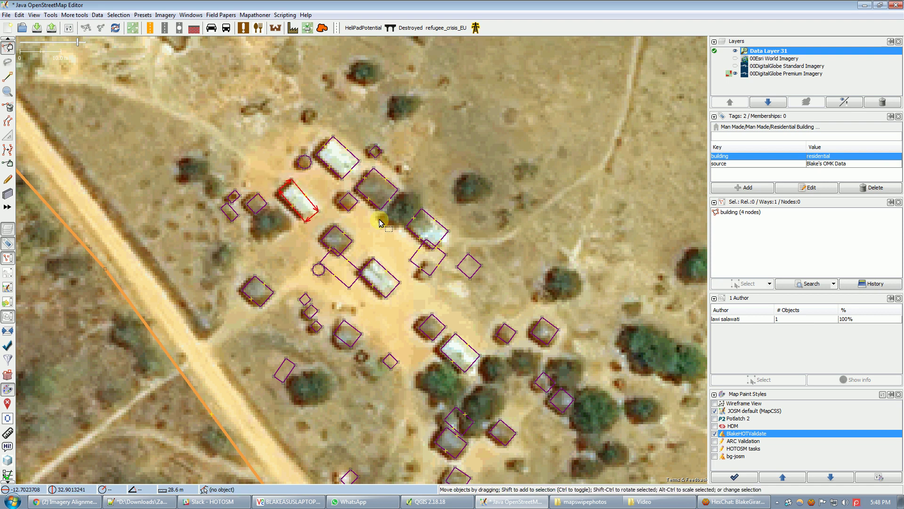
Select the new tracing beside the central building and copy its tags
left_click(356, 168)
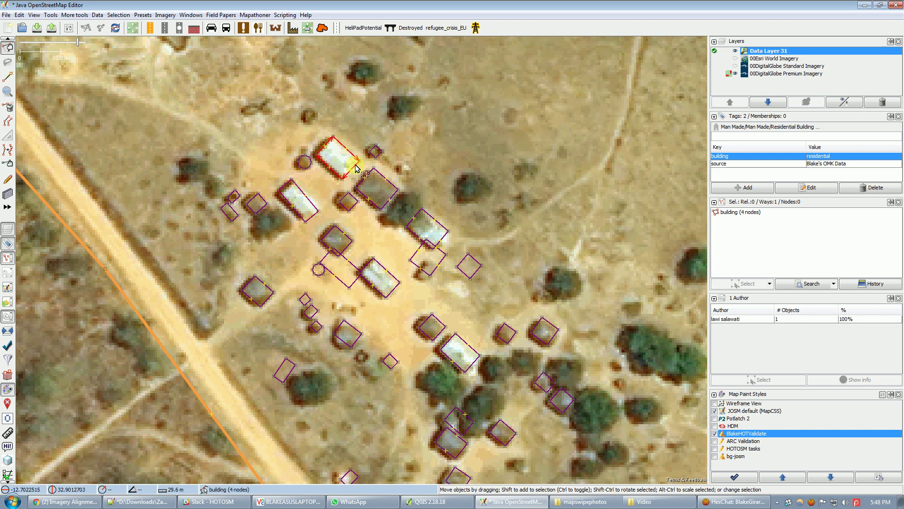
left_click(341, 282)
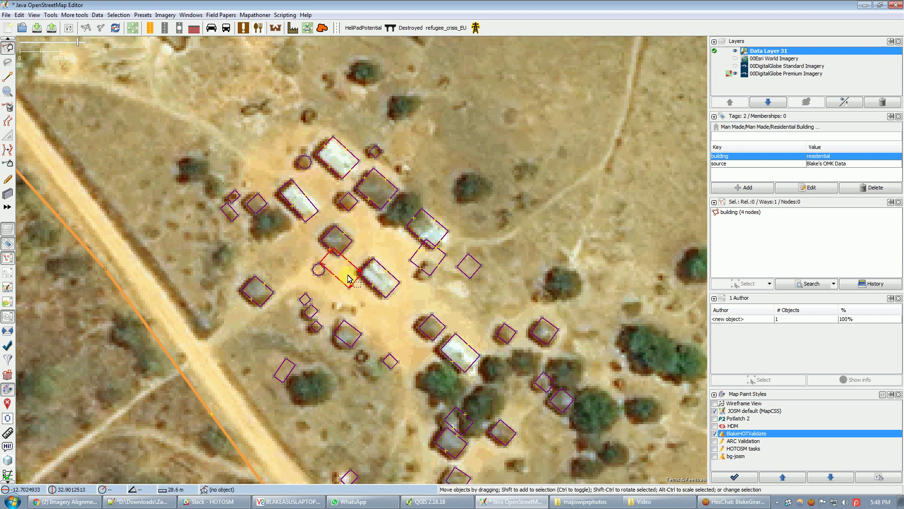
left_click(367, 268)
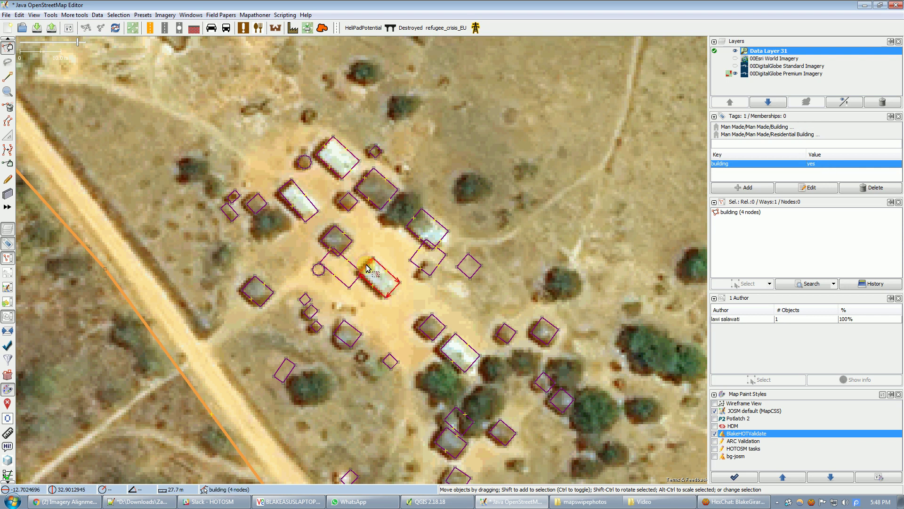
left_click(342, 283)
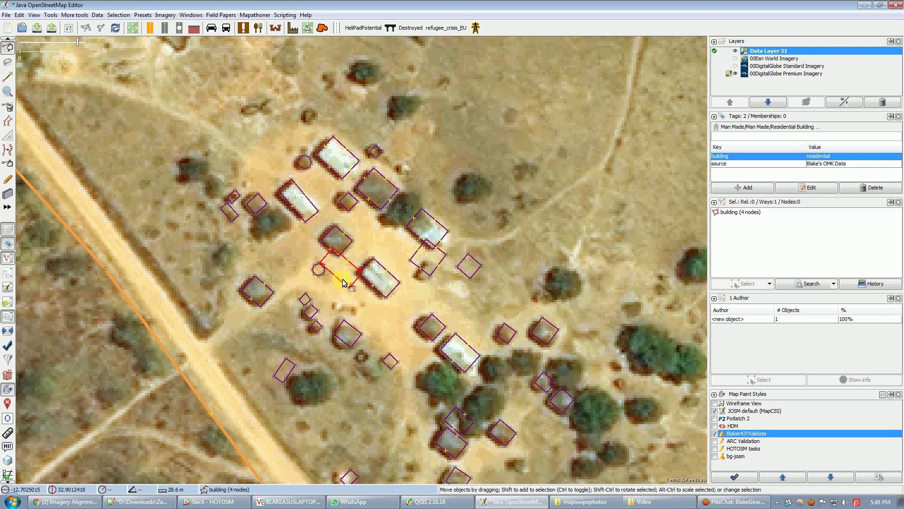
left_click(19, 15)
left_click(47, 62)
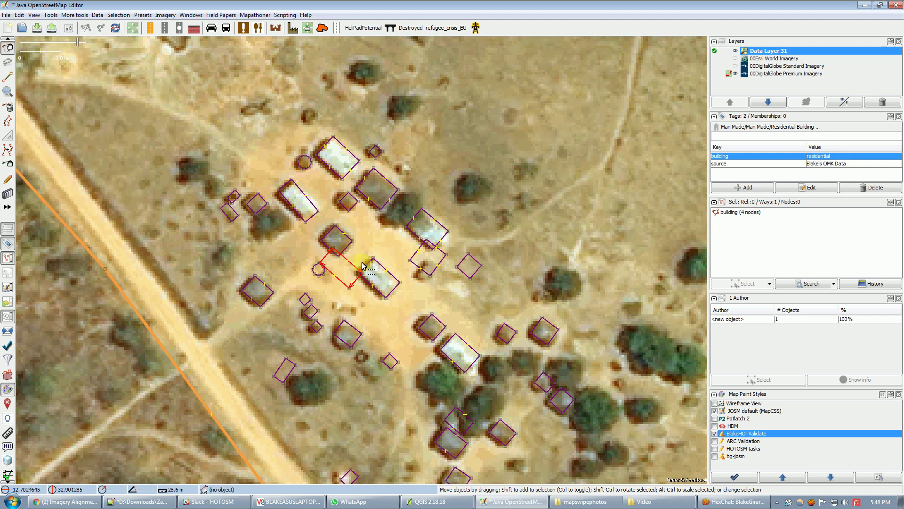
Paste the tags onto the old central building and delete the redundant new tracing
left_click(379, 266)
left_click(18, 15)
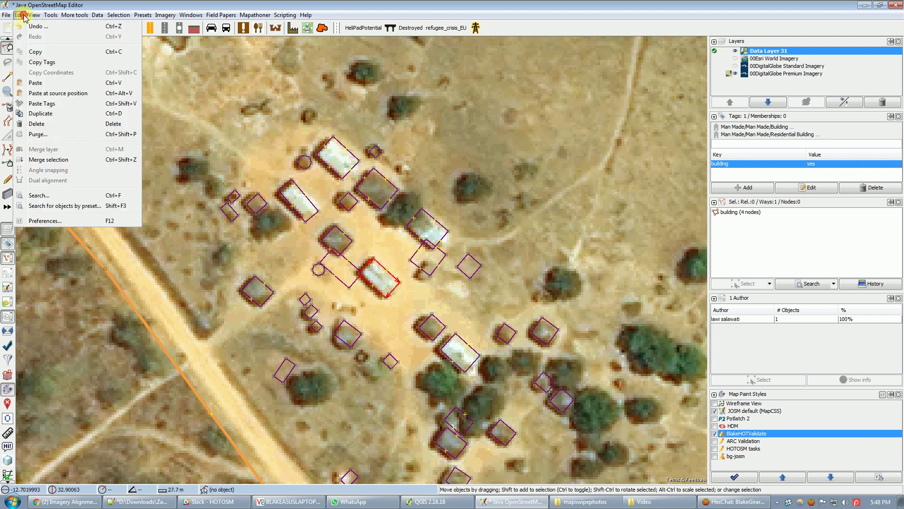
left_click(56, 105)
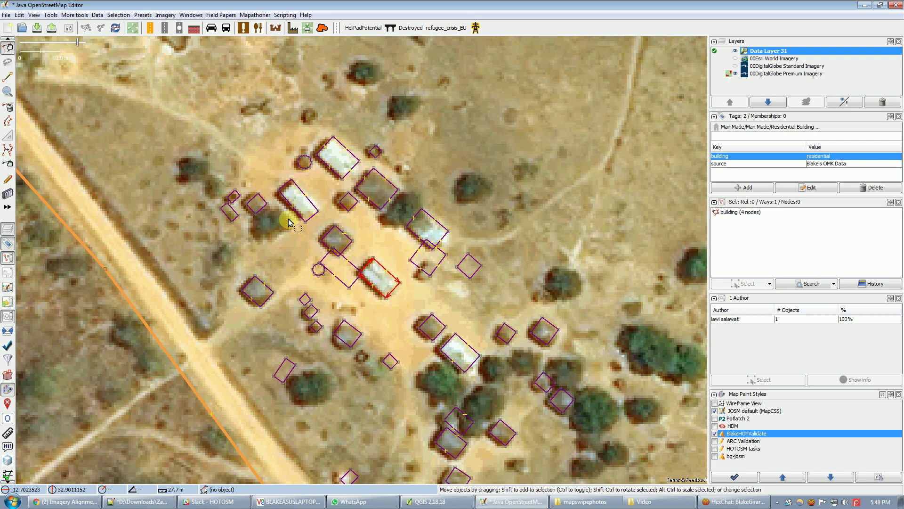
left_click(354, 284)
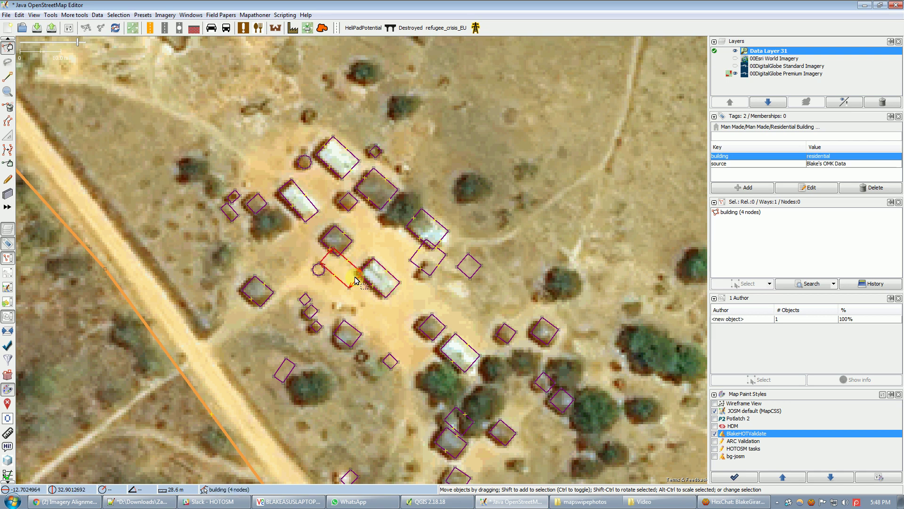
key("Delete")
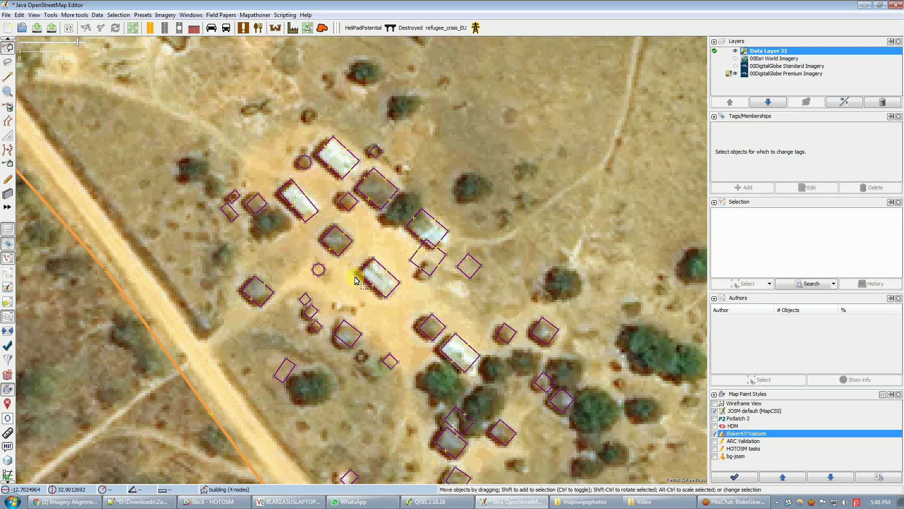